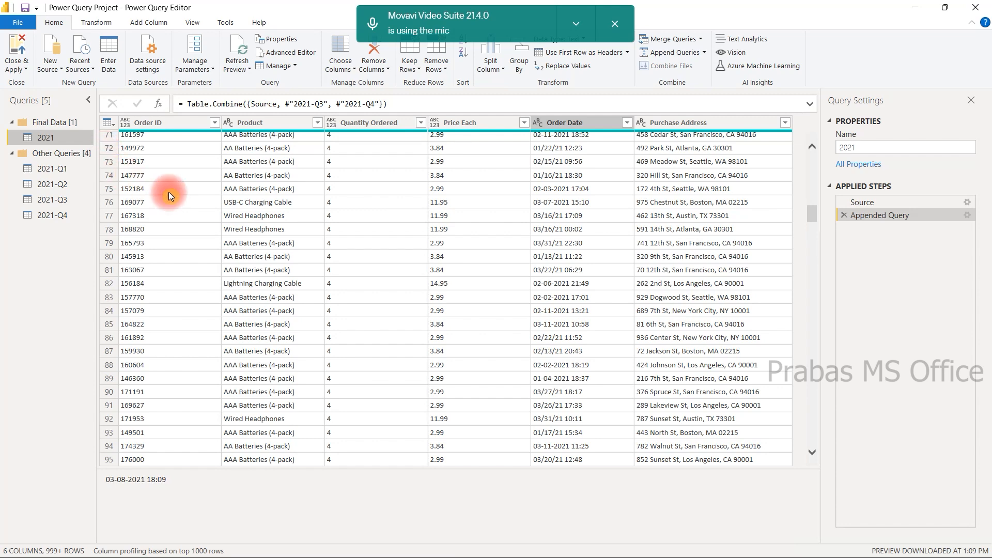
click(579, 123)
click(687, 123)
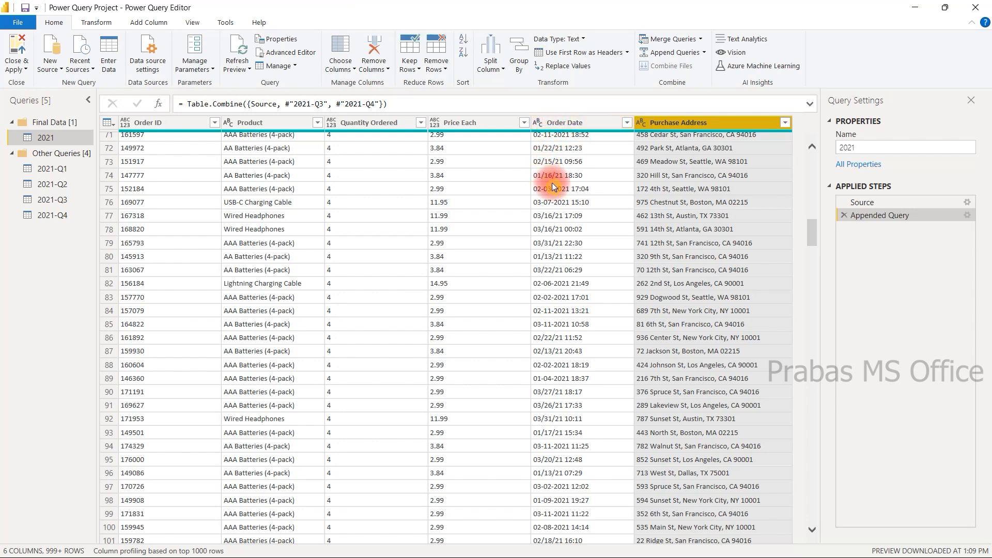
scroll(551, 182, up, 20)
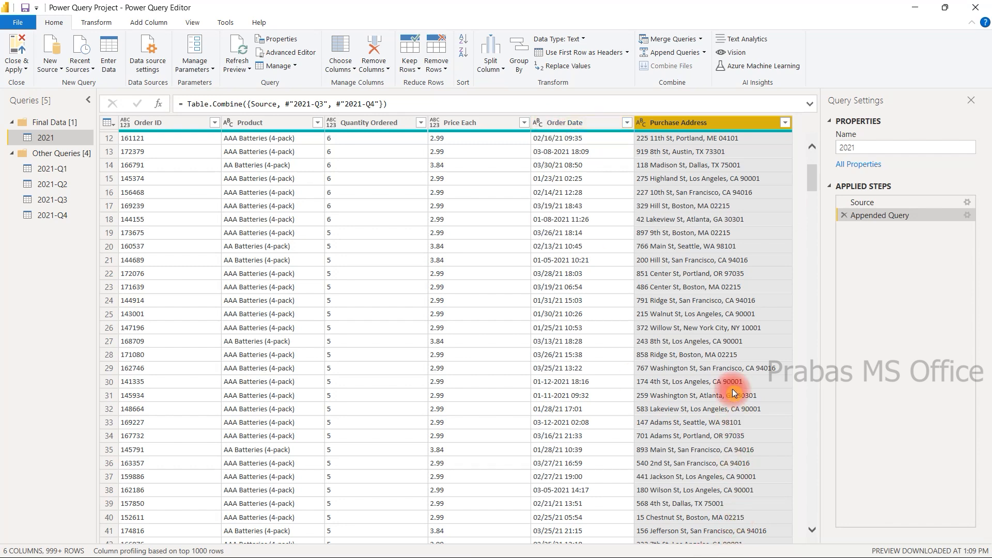
Step: Check the import locale in the current file's regional settings and close the options without changes
click(18, 23)
mouse_move(42, 199)
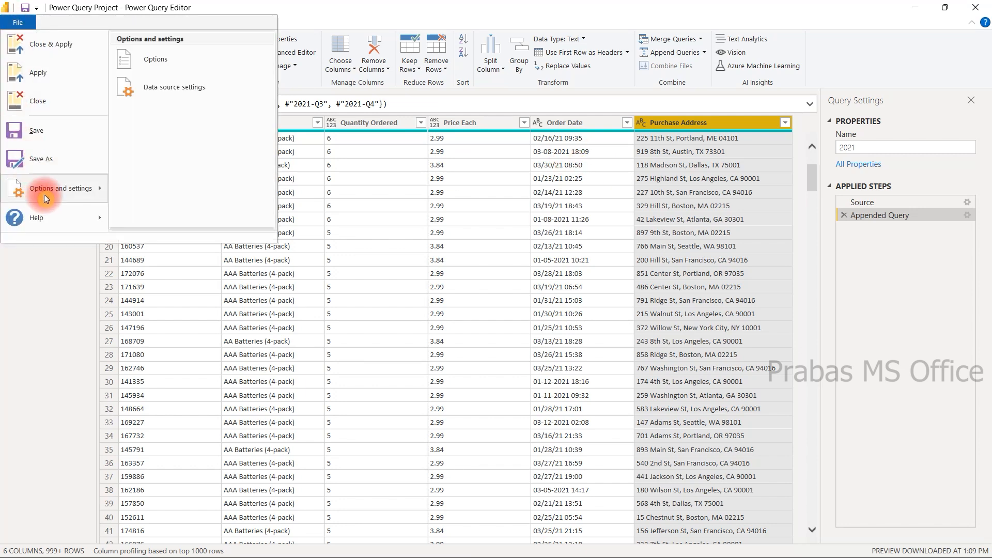
click(132, 61)
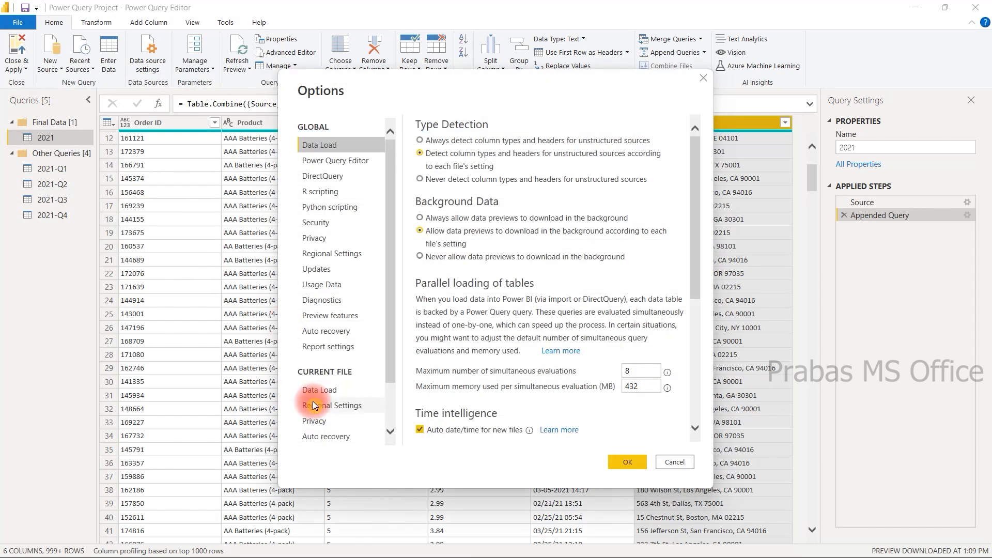
scroll(347, 365, down, 2)
click(343, 351)
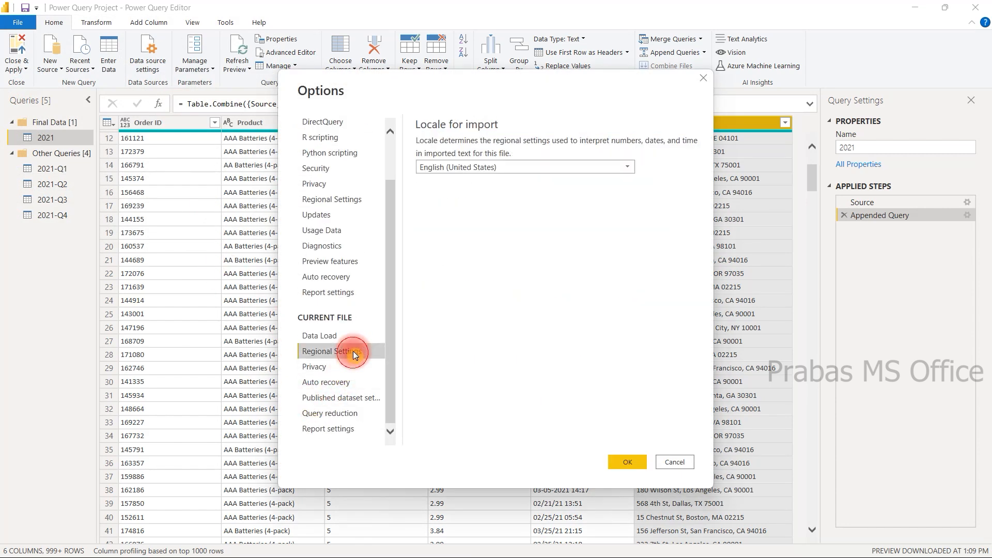
click(676, 463)
Step: Split the Order Date column of the 2021 query by the space delimiter at each occurrence
scroll(589, 188, up, 4)
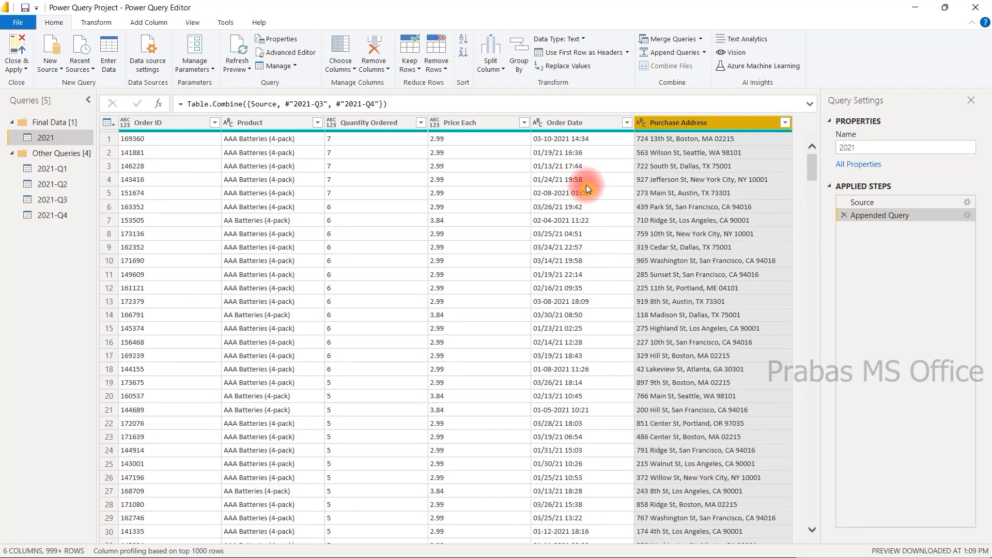
click(597, 127)
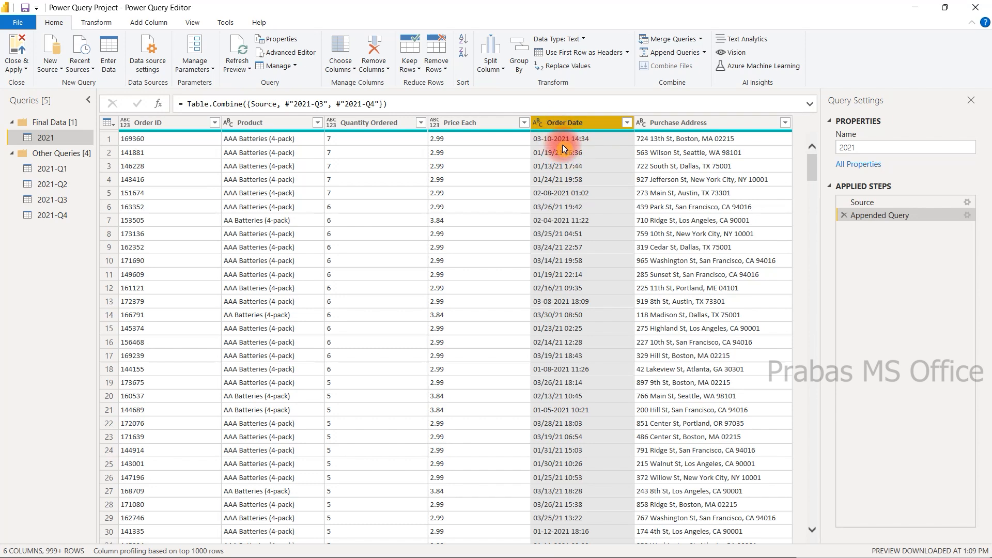
right_click(567, 125)
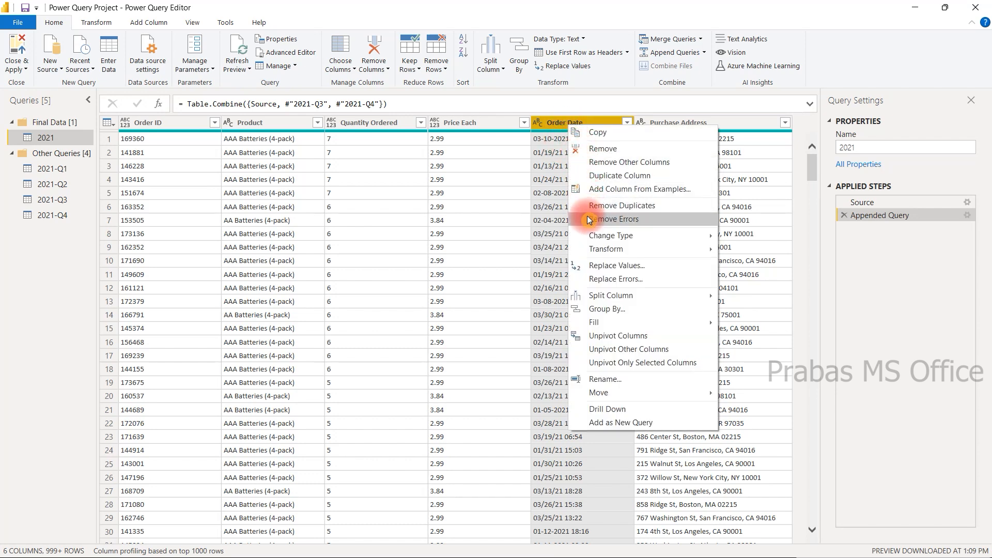
mouse_move(591, 300)
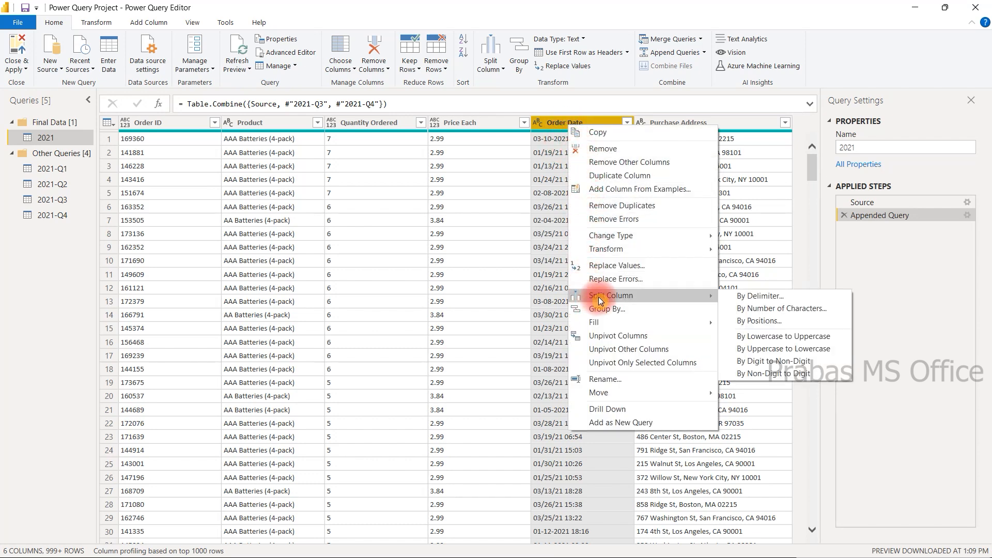
click(735, 298)
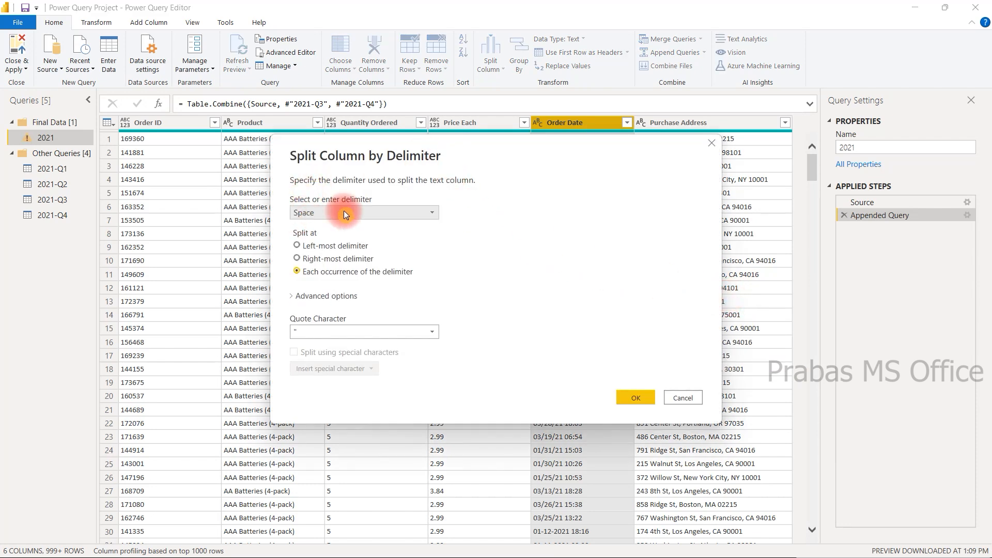
drag(364, 135, 356, 182)
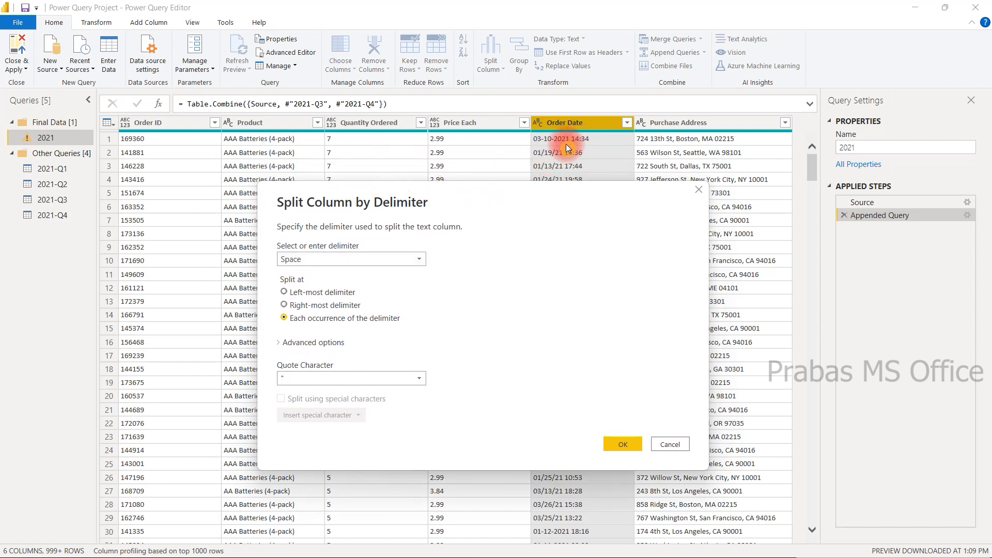
click(293, 317)
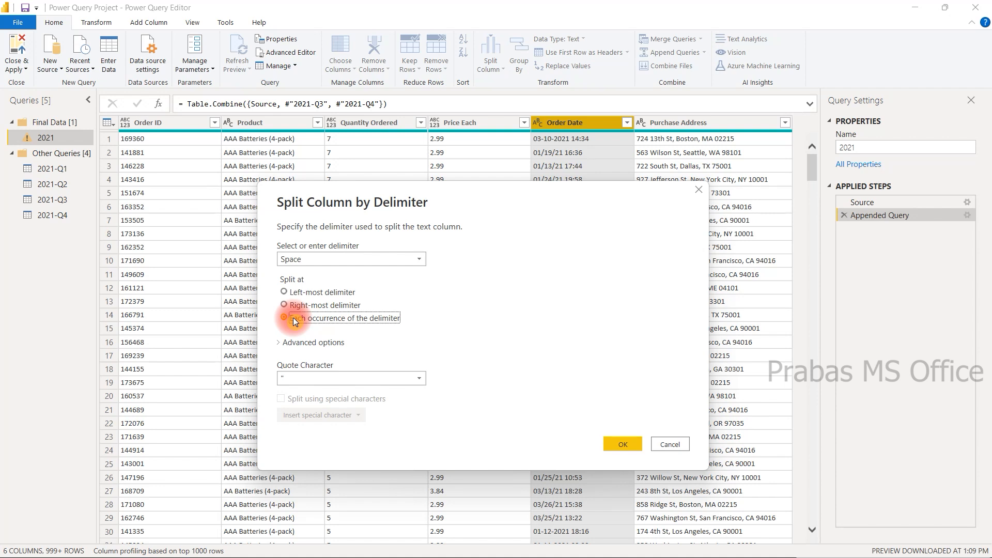
click(610, 444)
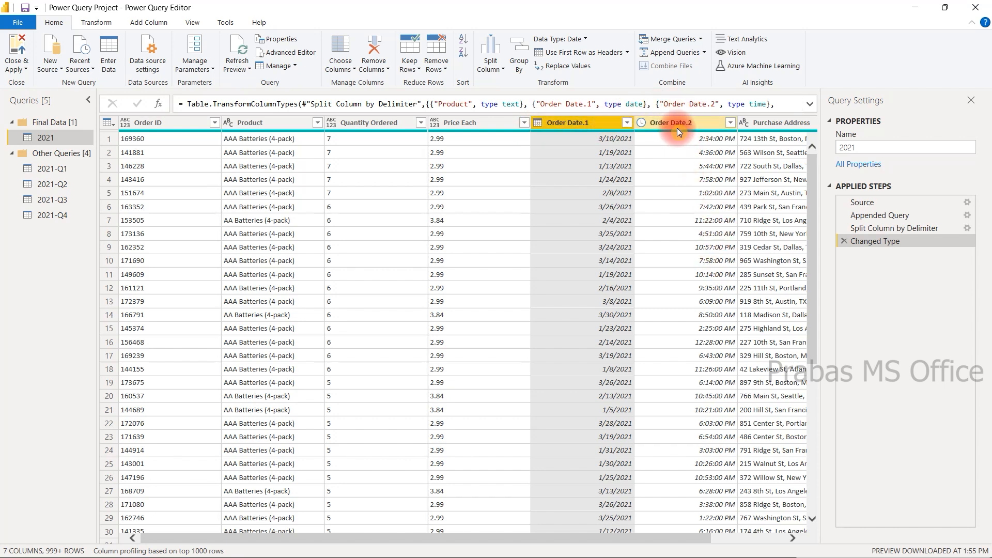
Step: Rename the Order Date.1 column to Order Date
double_click(566, 124)
click(568, 124)
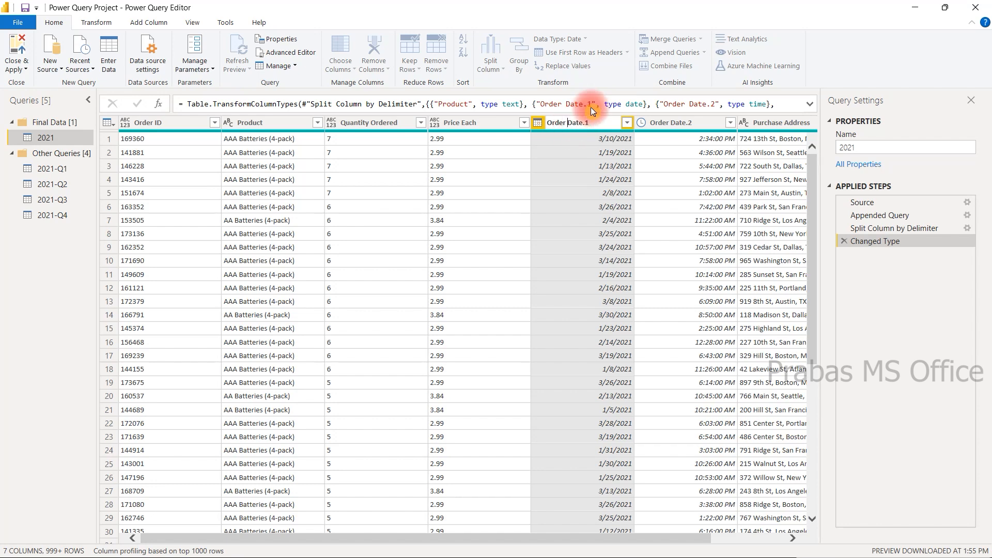
key(End)
key(BackSpace)
key(Tab)
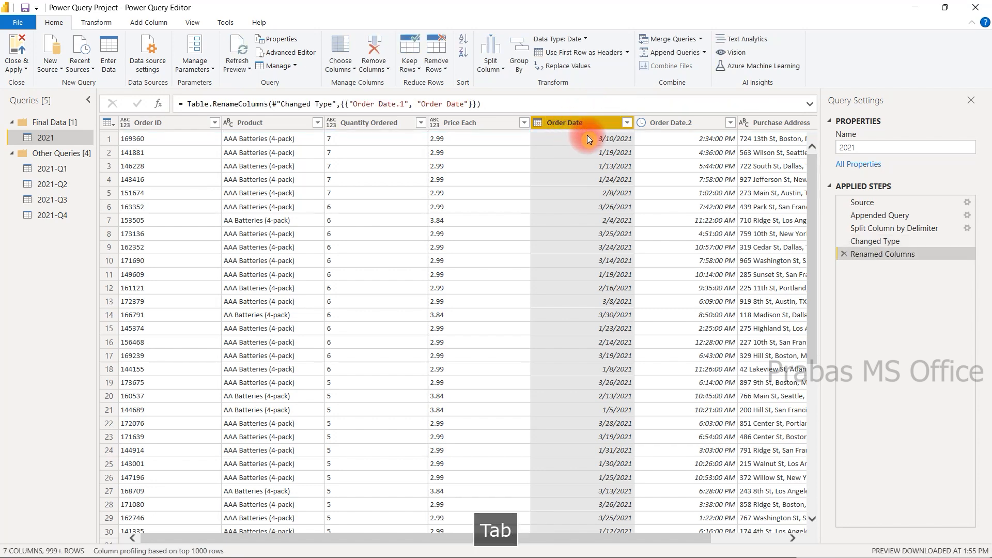
Step: Rename the Order Date.2 column to Order Time
click(680, 122)
double_click(680, 123)
click(671, 123)
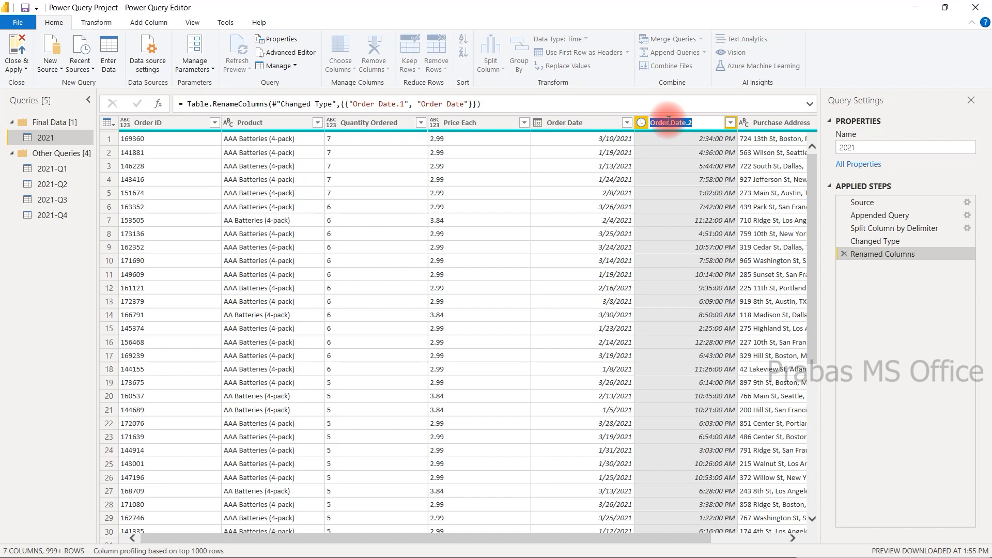
key(shift+End)
text(Time)
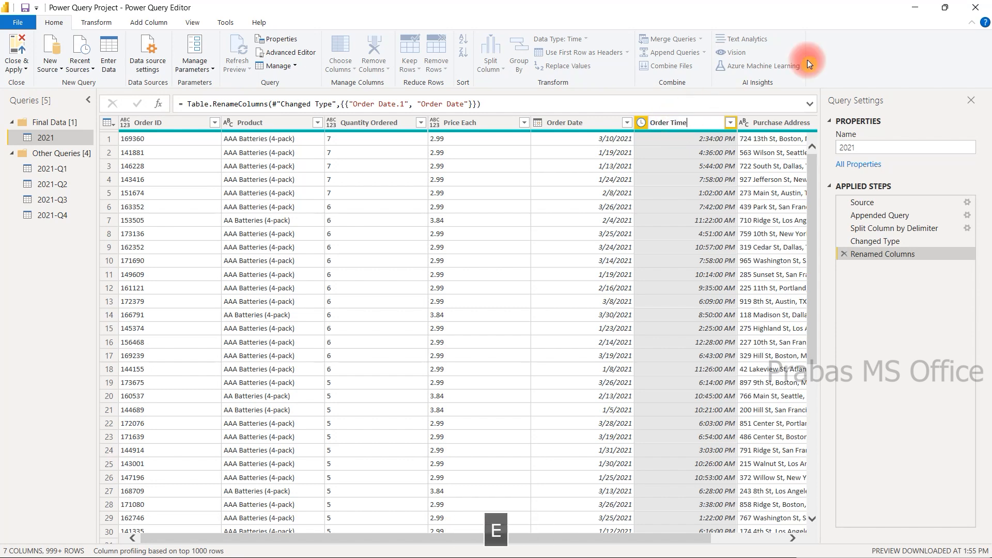
key(Return)
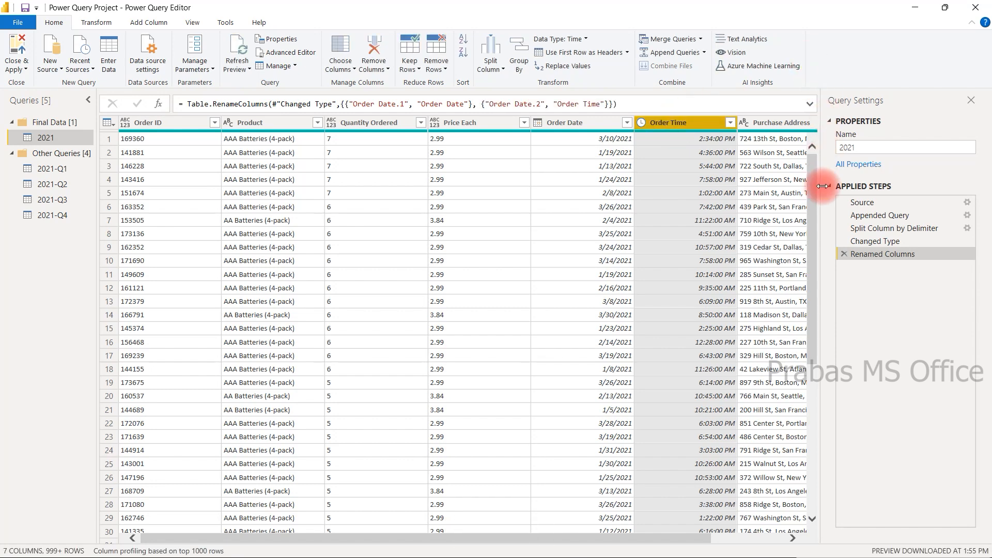
drag(690, 541, 775, 538)
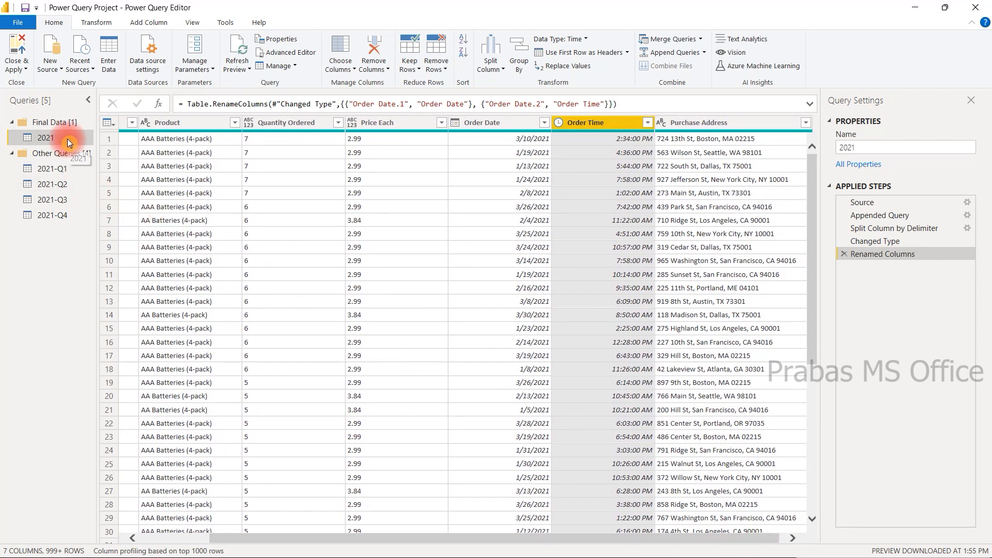
click(63, 181)
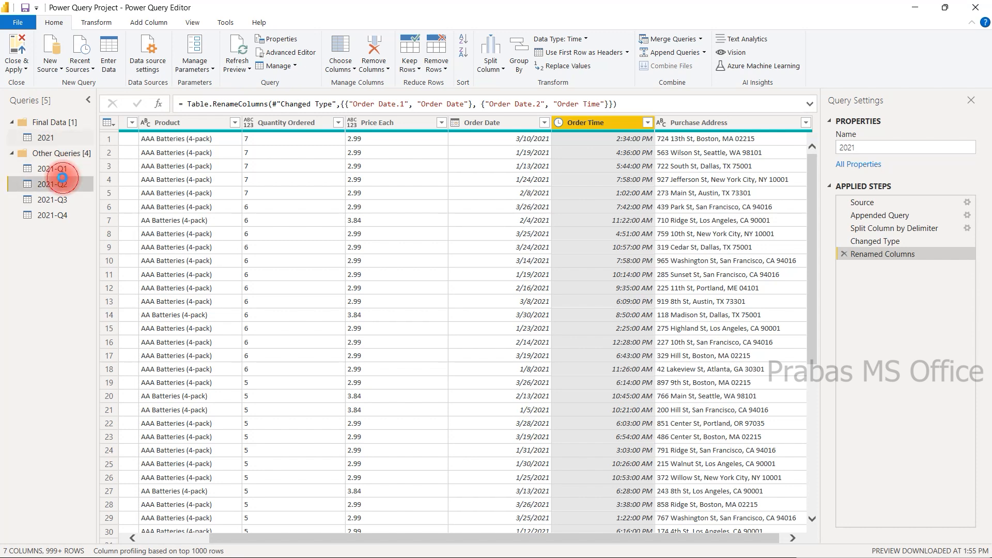
click(48, 137)
drag(654, 538, 775, 540)
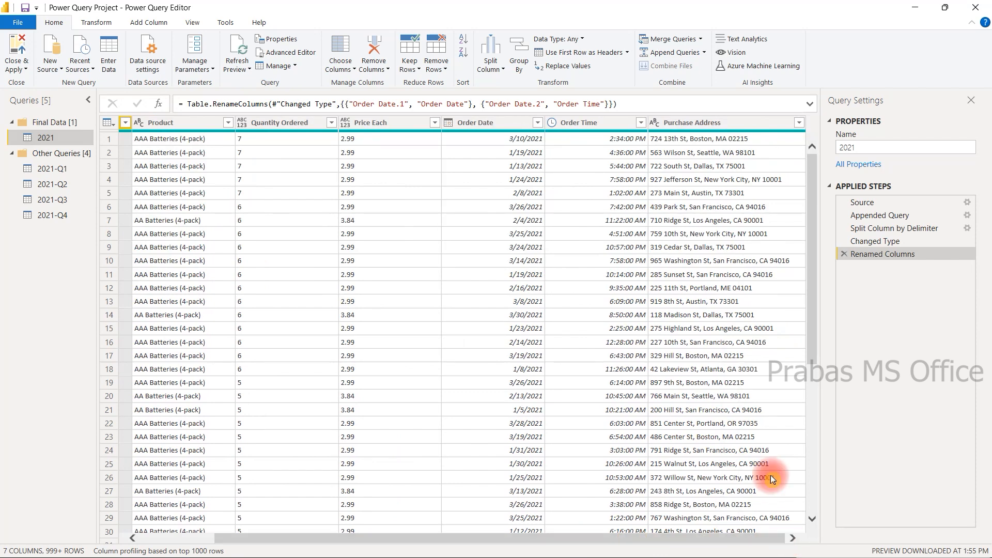
Step: Try to split the Purchase Address column by comma at each occurrence of the delimiter
click(719, 122)
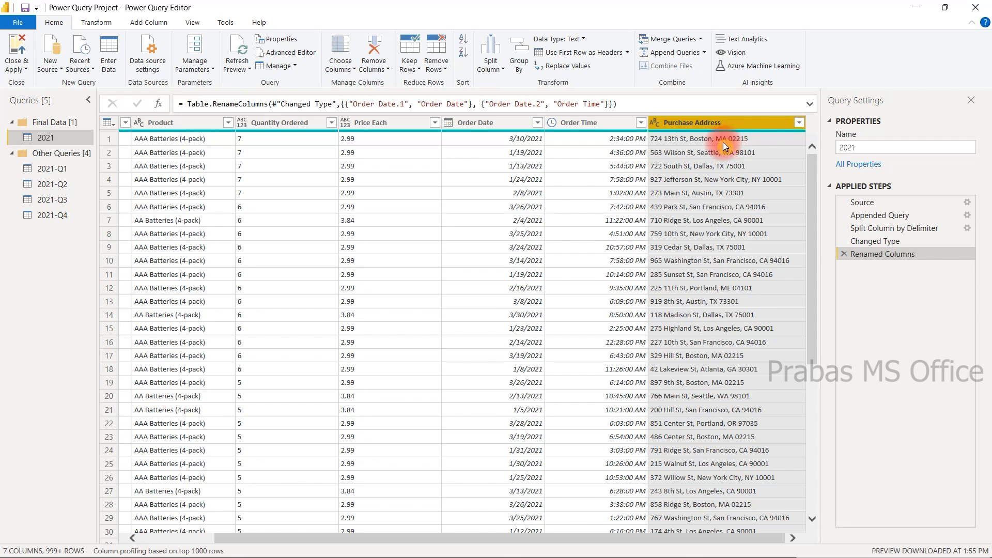
right_click(724, 125)
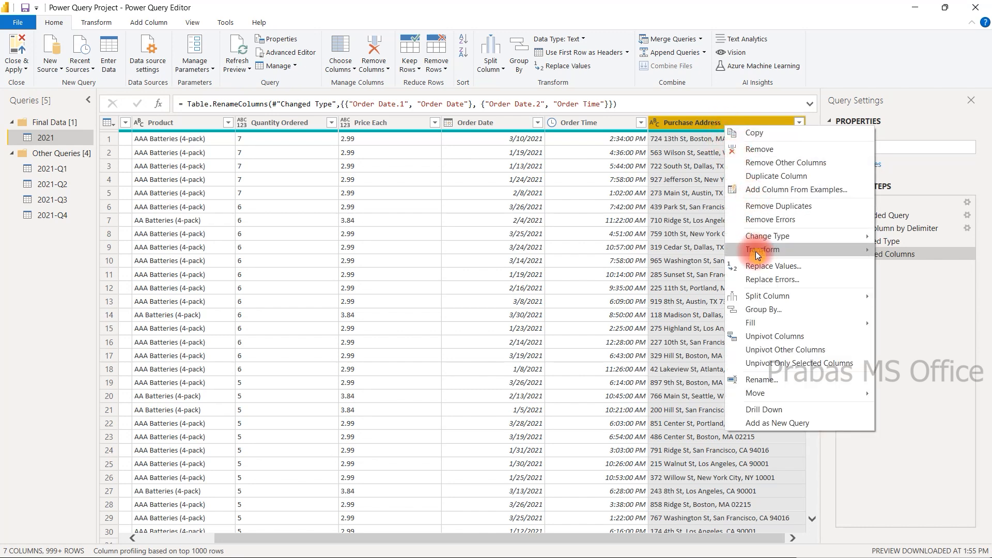
mouse_move(769, 298)
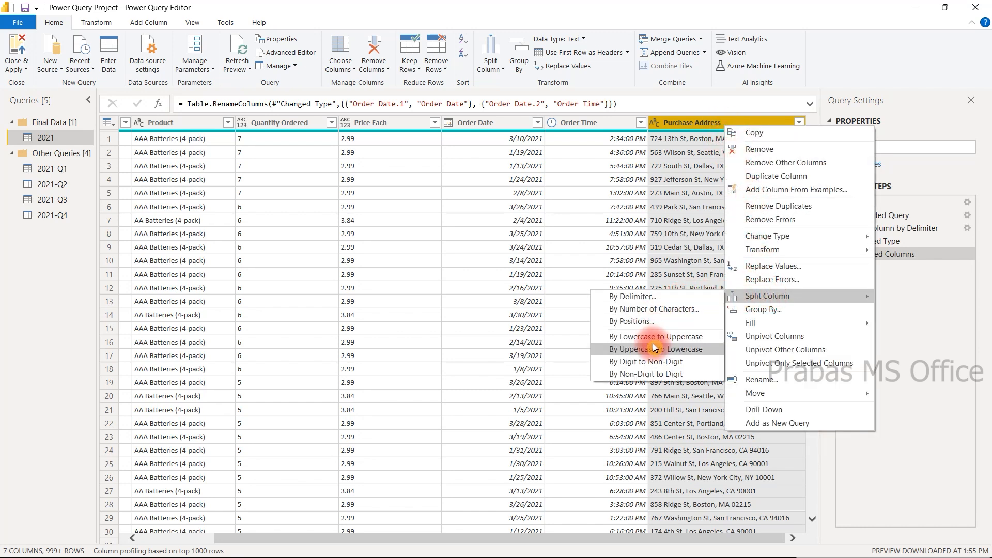
click(652, 299)
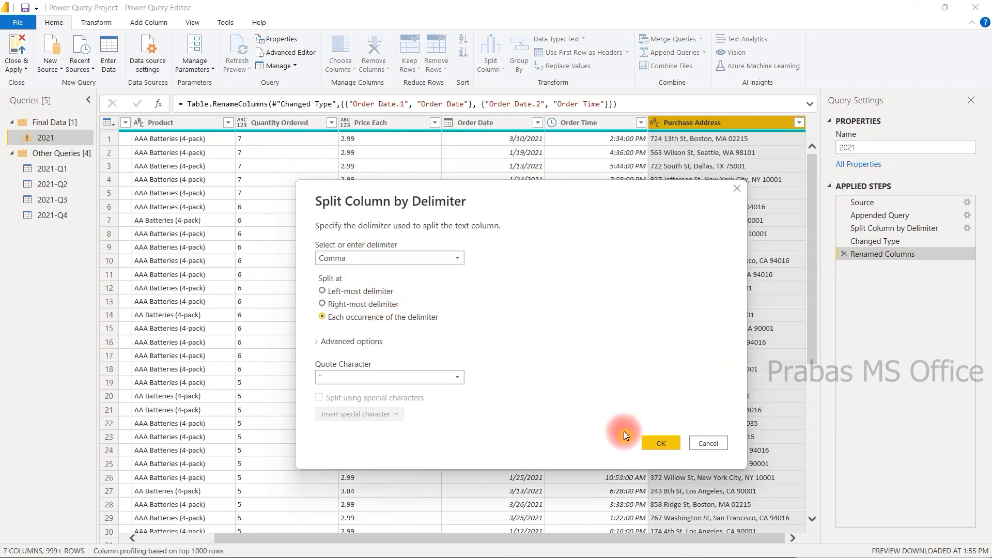
click(646, 444)
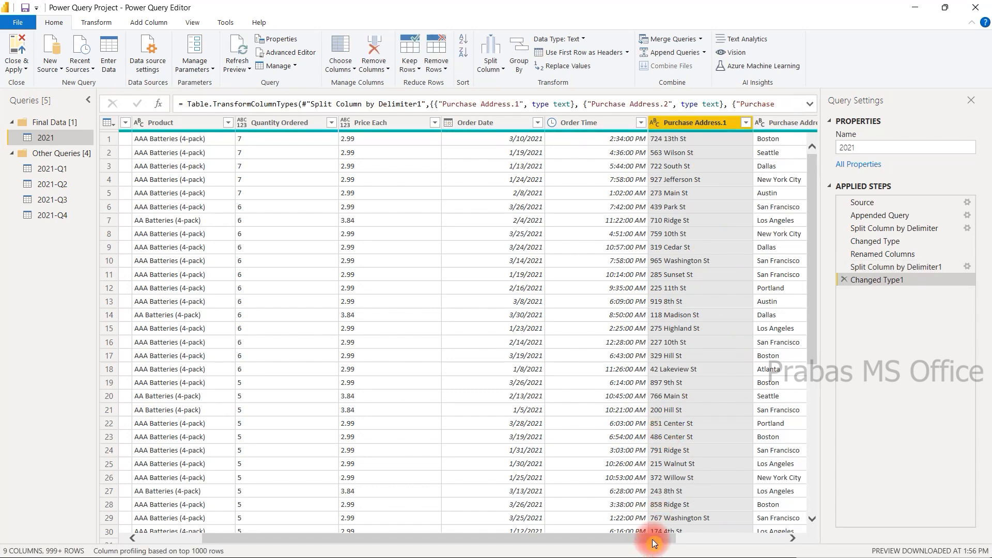
drag(653, 542, 801, 537)
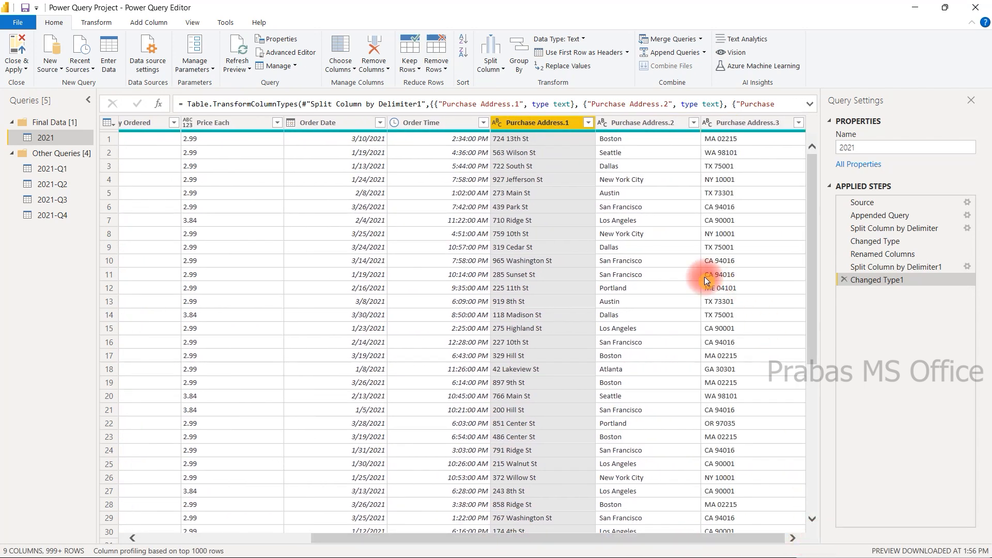
Step: Delete the applied steps for the Purchase Address split and its type change from the 2021 query
mouse_move(782, 132)
click(843, 280)
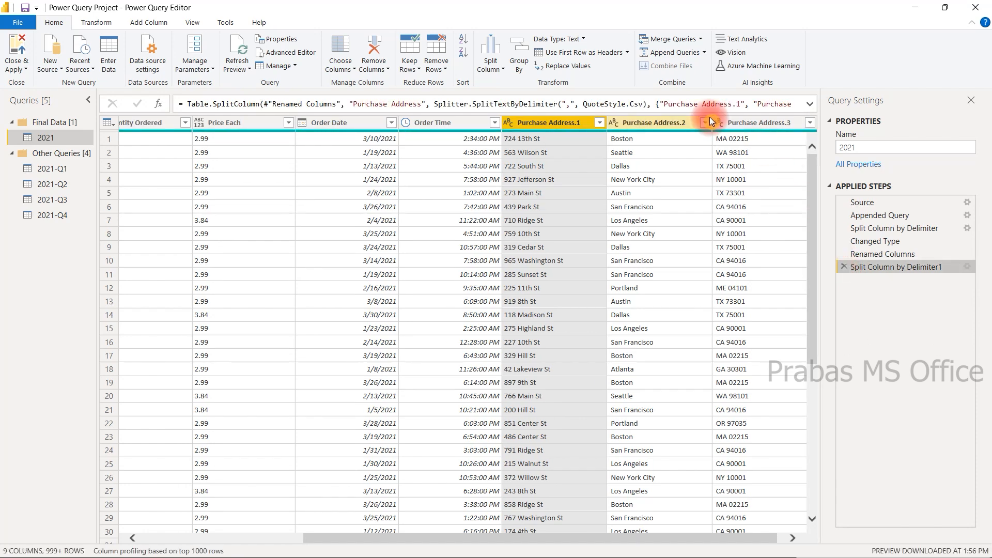
click(843, 267)
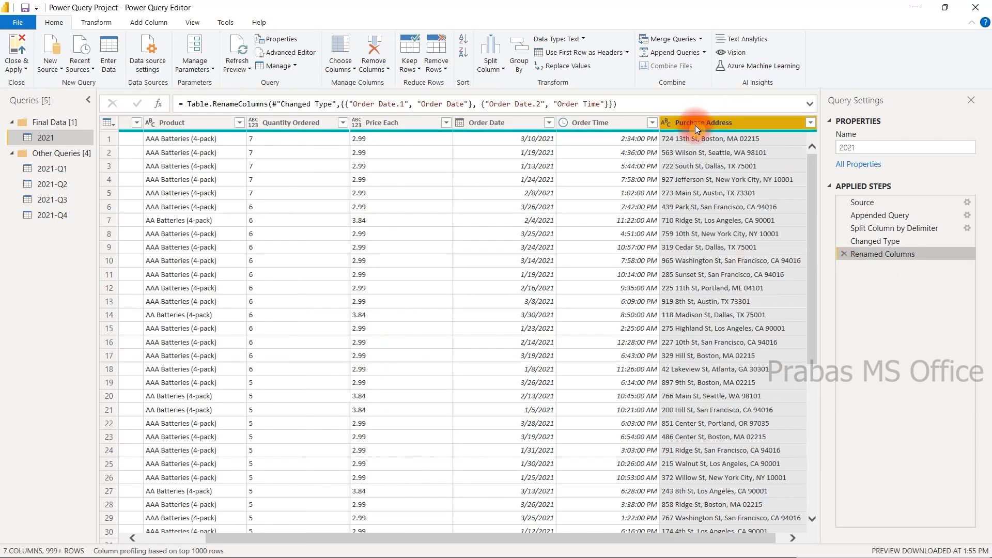
Step: Extract the text between delimiters in the Purchase Address column, with comma plus space as start and comma as end delimiter
click(110, 25)
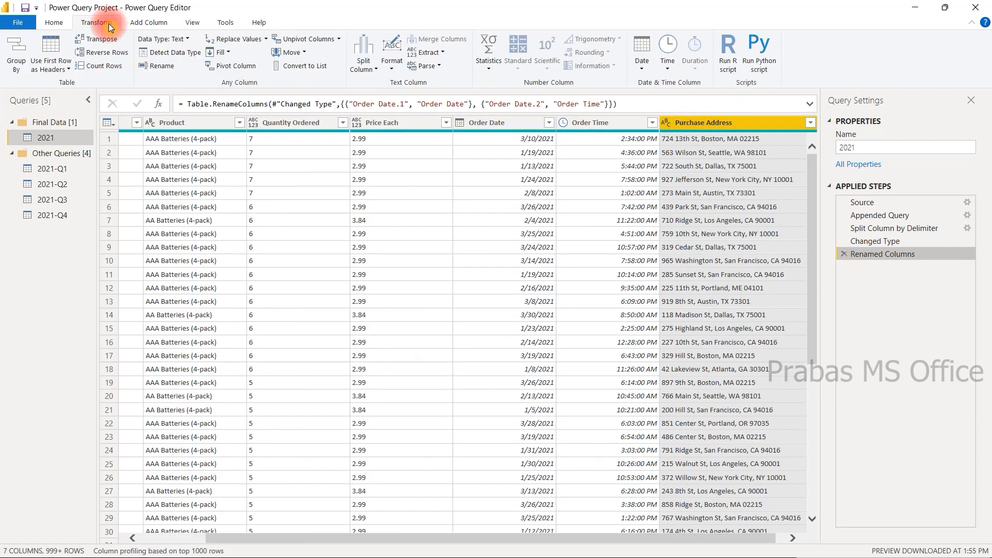
click(439, 53)
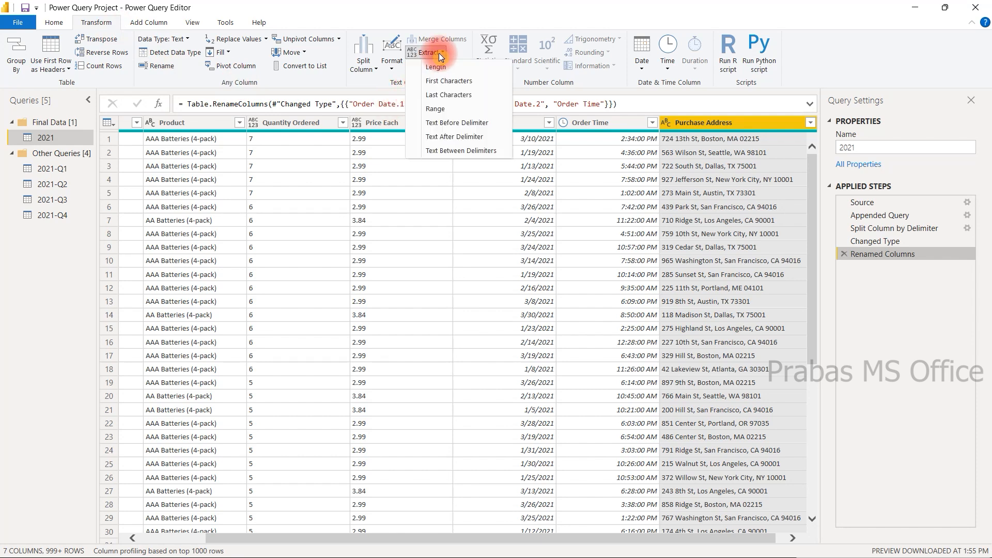
click(442, 150)
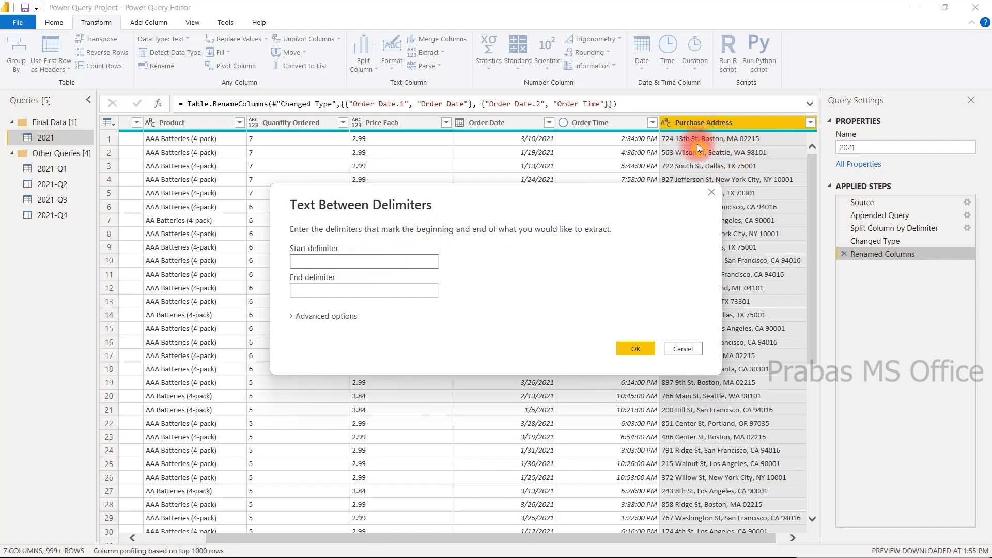
key(BackSpace)
text(,)
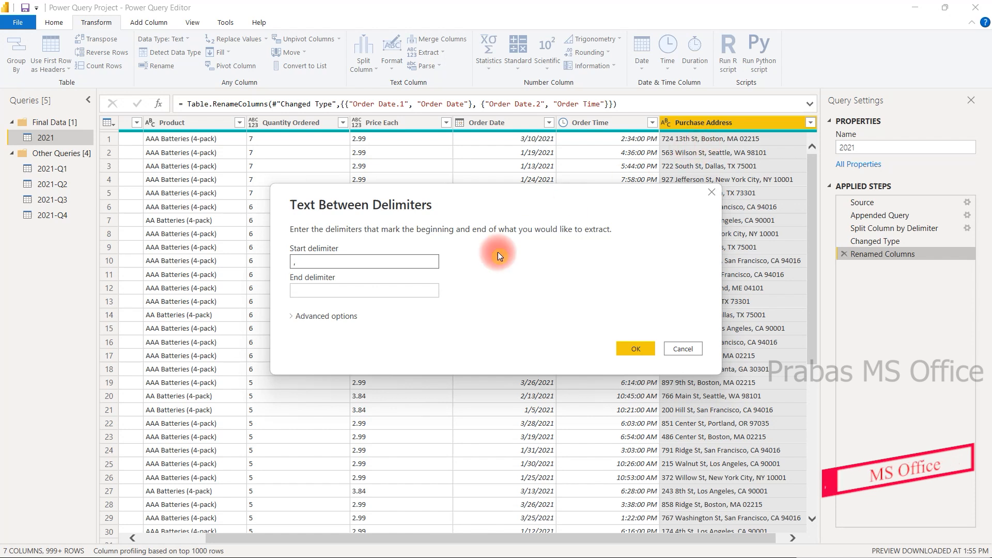
click(399, 289)
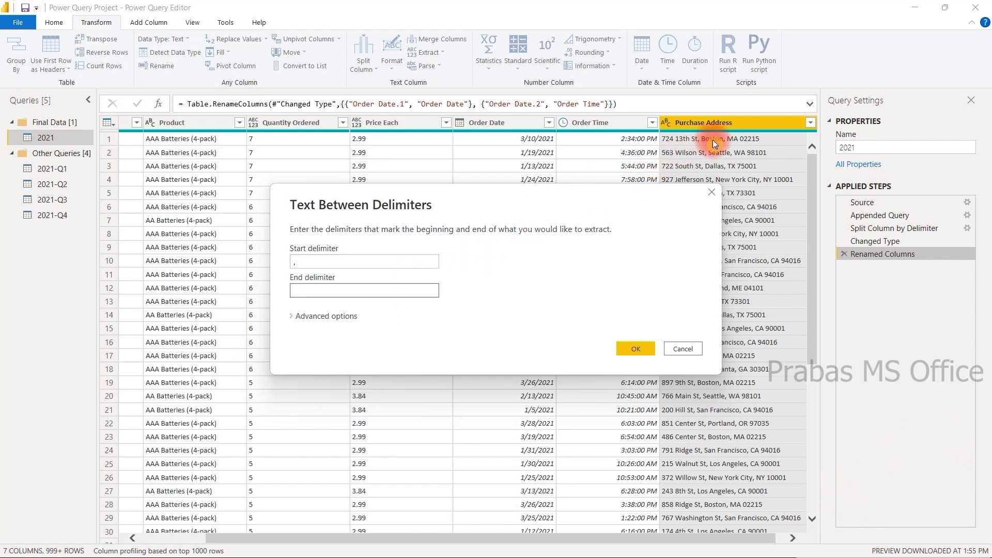
text(,)
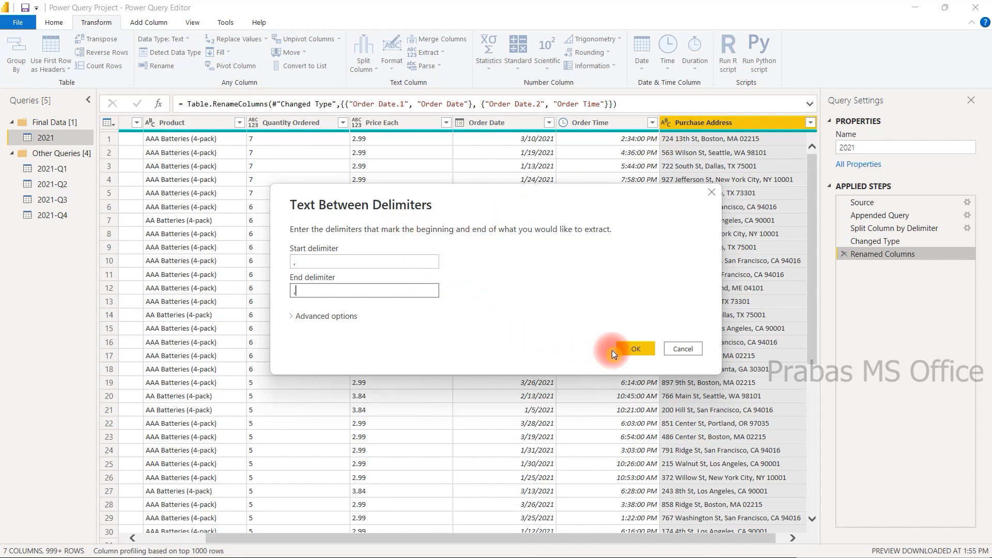
click(631, 348)
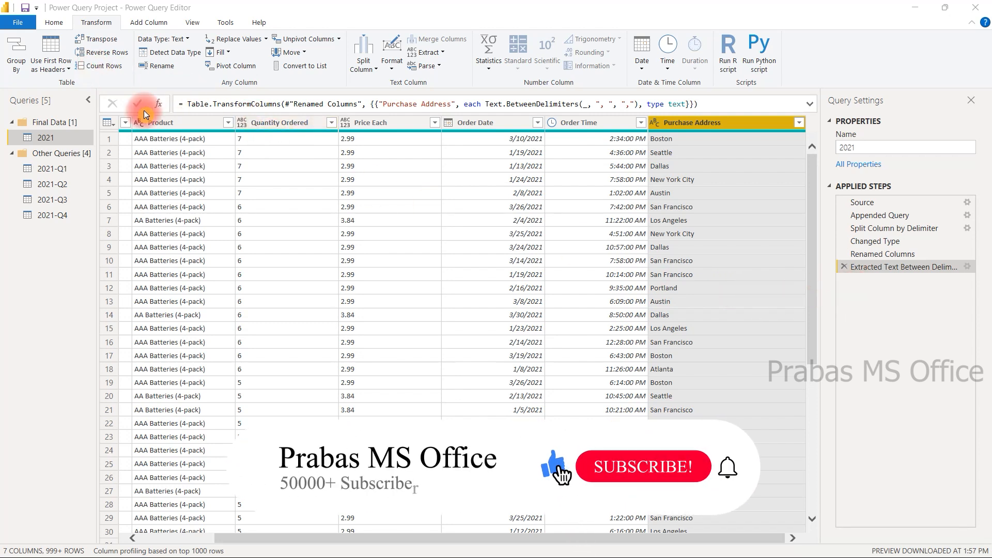
Step: Save the project, close and apply the query changes, and switch to the Power BI Desktop window
key(ctrl+s)
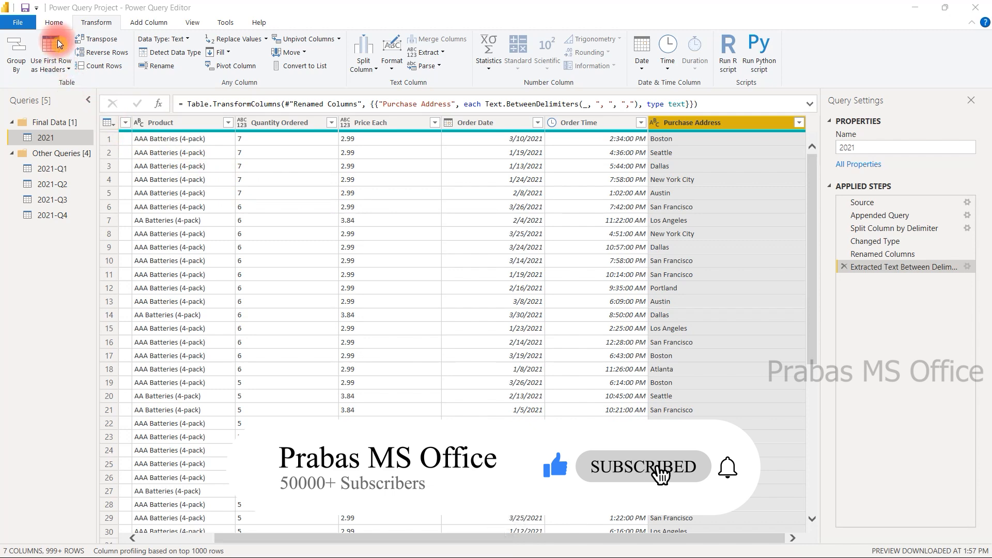
click(61, 23)
click(16, 50)
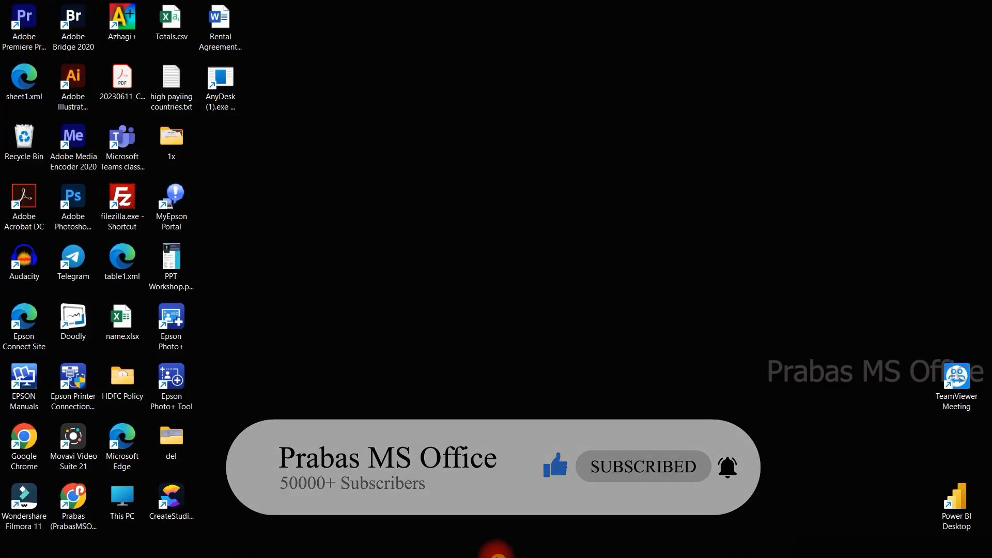
click(501, 474)
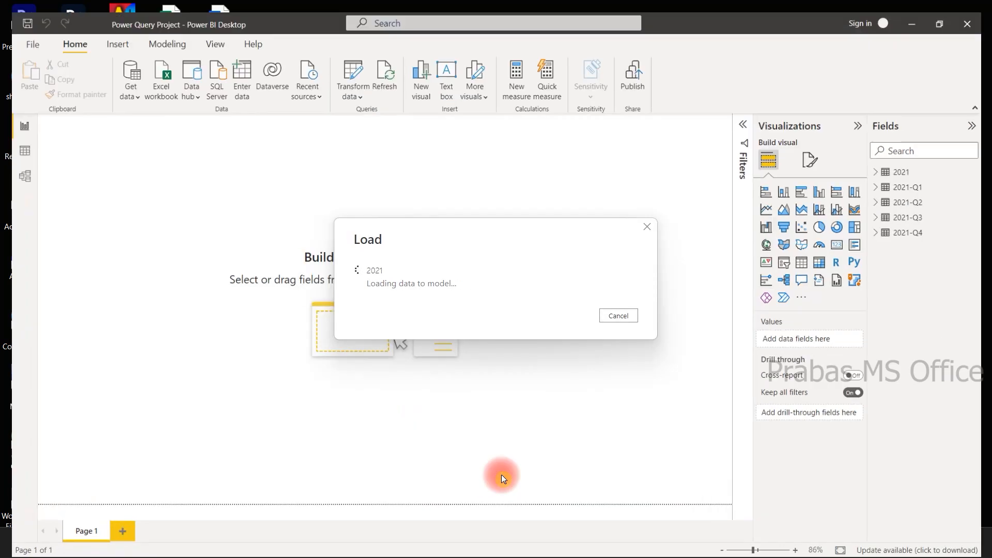